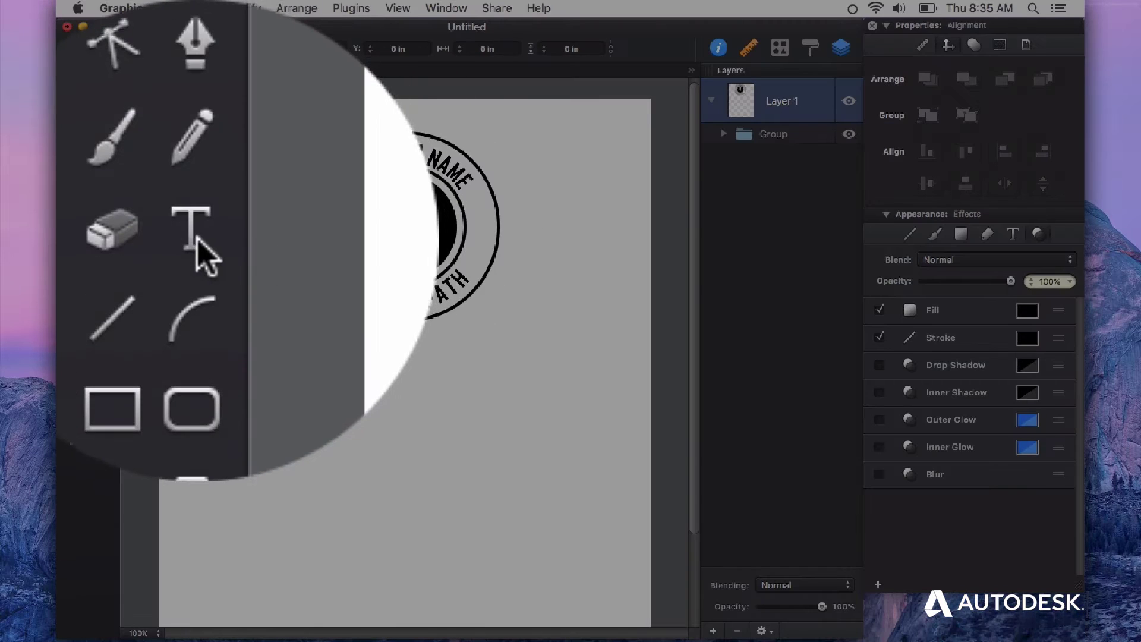
- Add a new text object reading 'GRAPHIC' below the round badge
{"action": "left_click", "coordinate": [101, 198]}
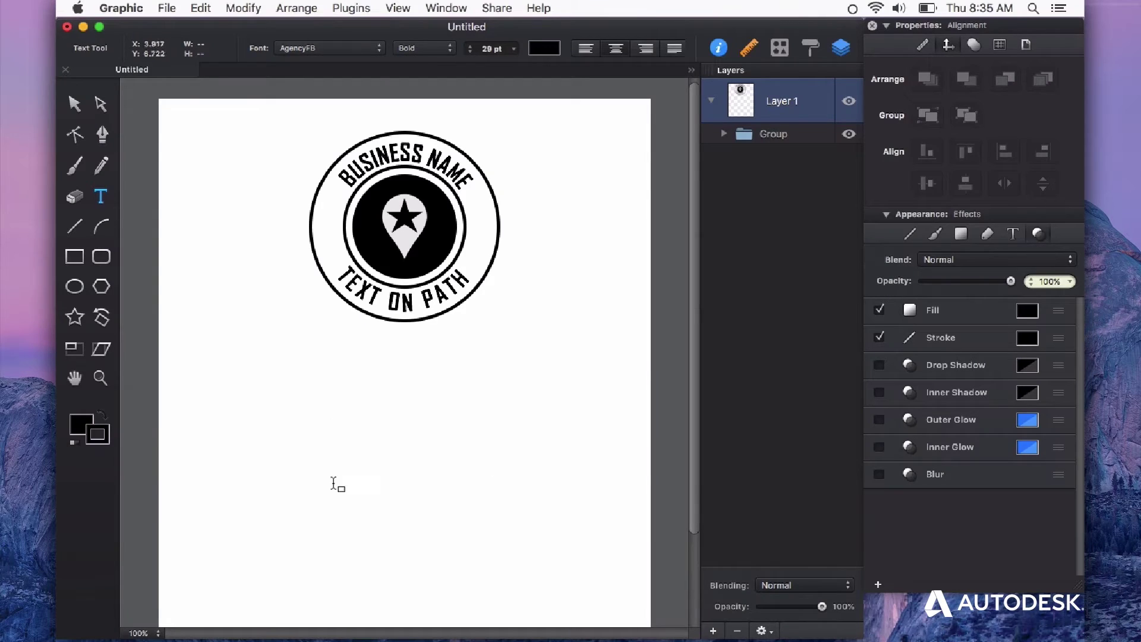
{"action": "left_click", "coordinate": [334, 404]}
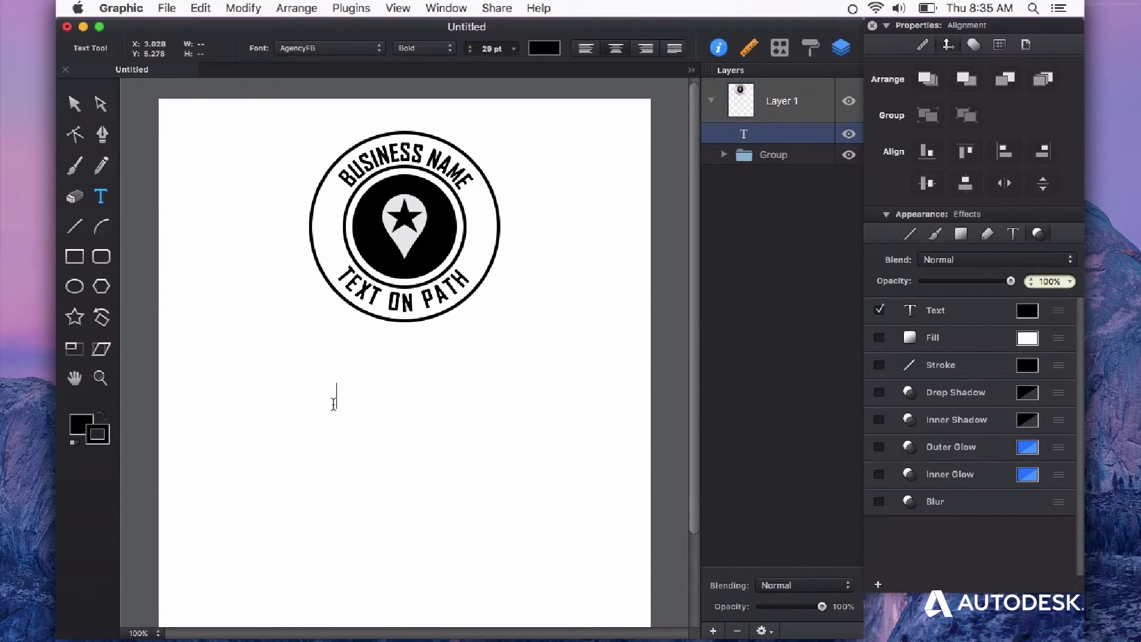
{"action": "type", "text": "GRAPHIC"}
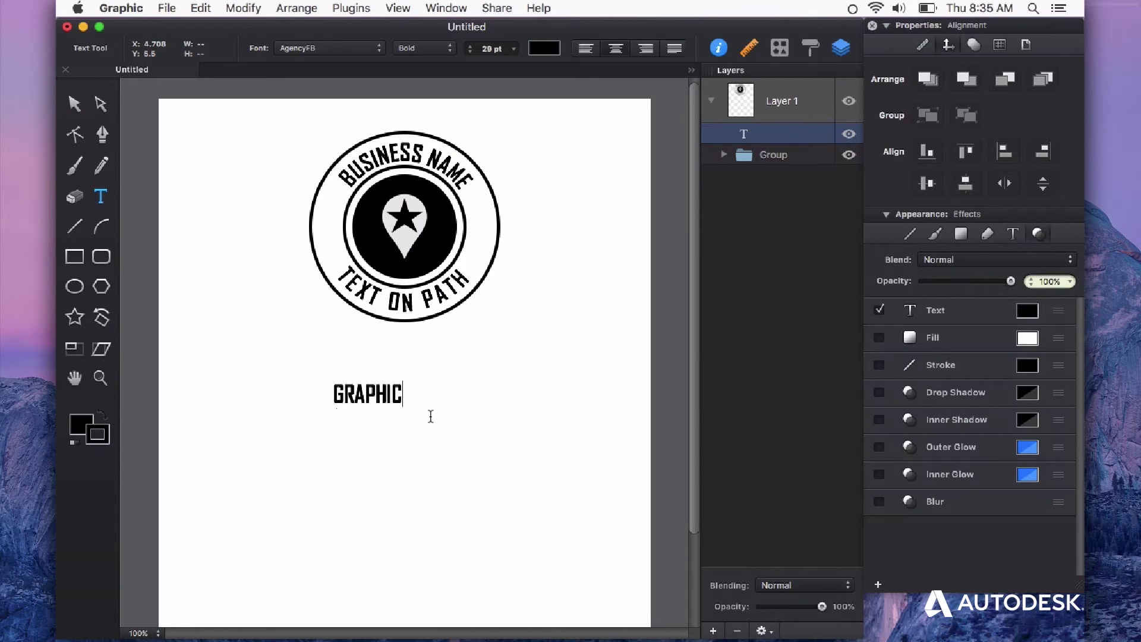
{"action": "left_click", "coordinate": [74, 104]}
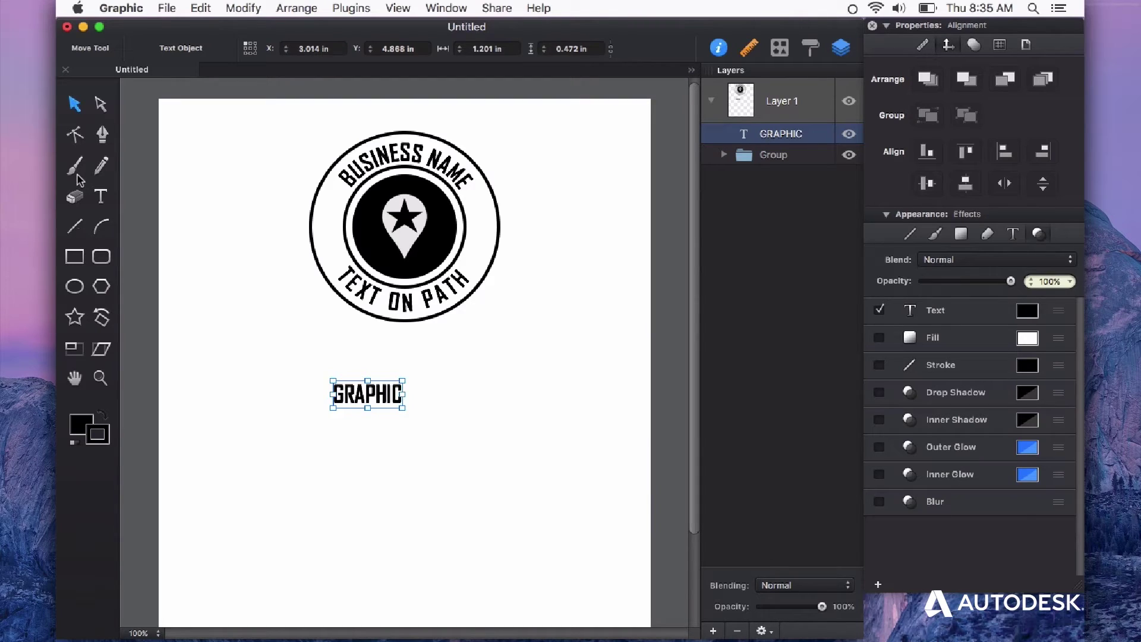
- Draw a two-anchor curved arc path below GRAPHIC with the Pen tool
{"action": "left_click", "coordinate": [103, 134]}
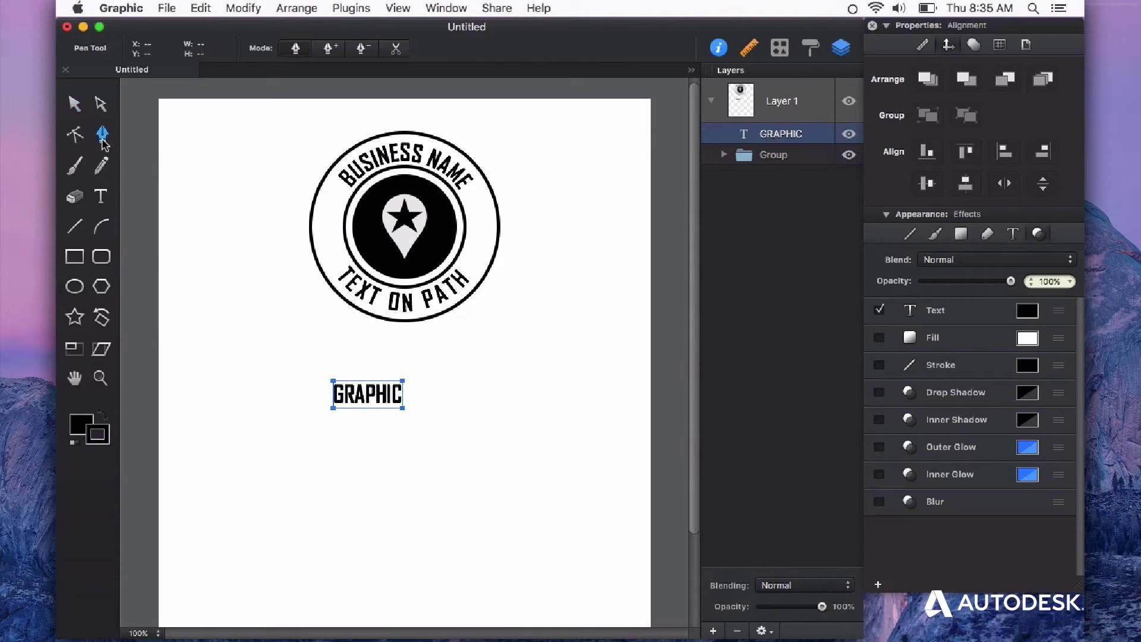
{"action": "left_click", "coordinate": [299, 509]}
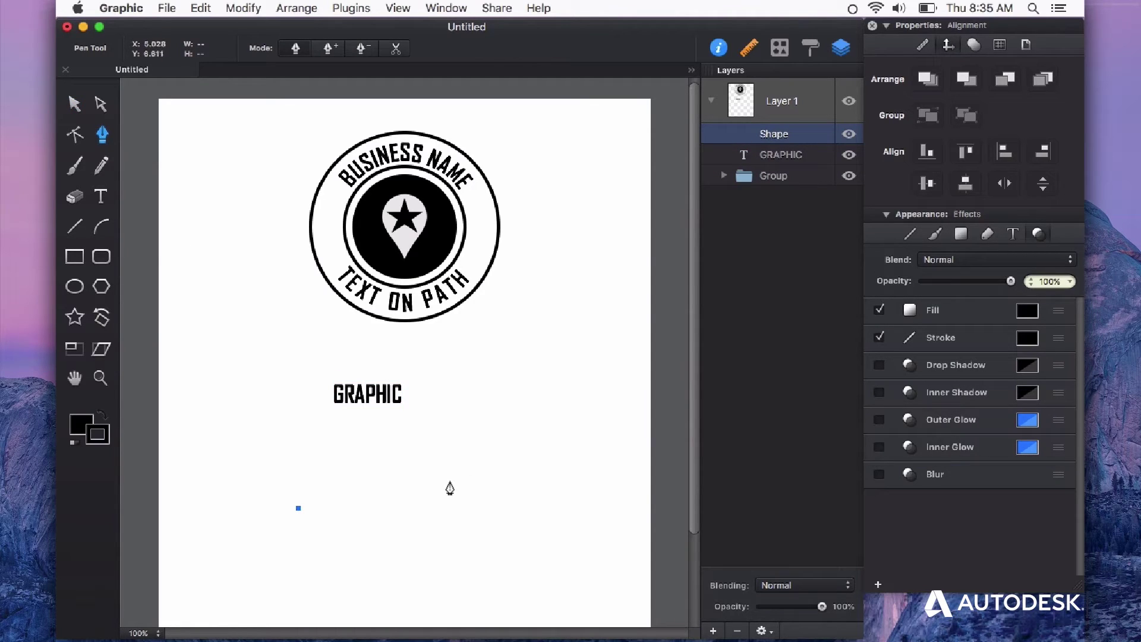
{"action": "left_click_drag", "start_coordinate": [450, 480], "coordinate": [562, 524]}
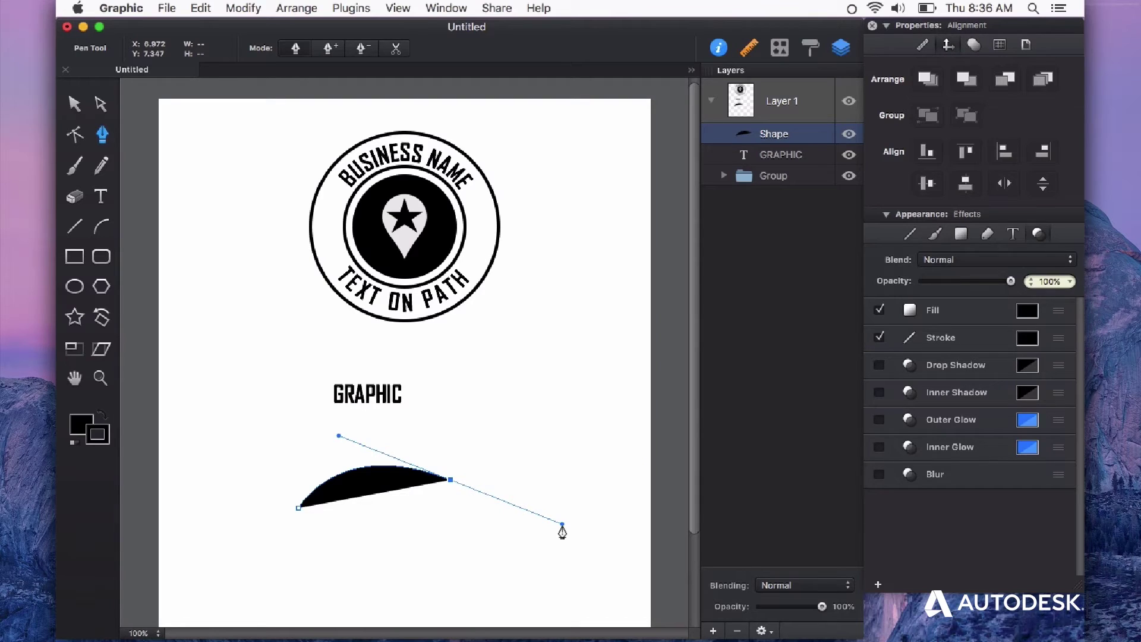
{"action": "key", "text": "Escape"}
{"action": "key", "text": "v"}
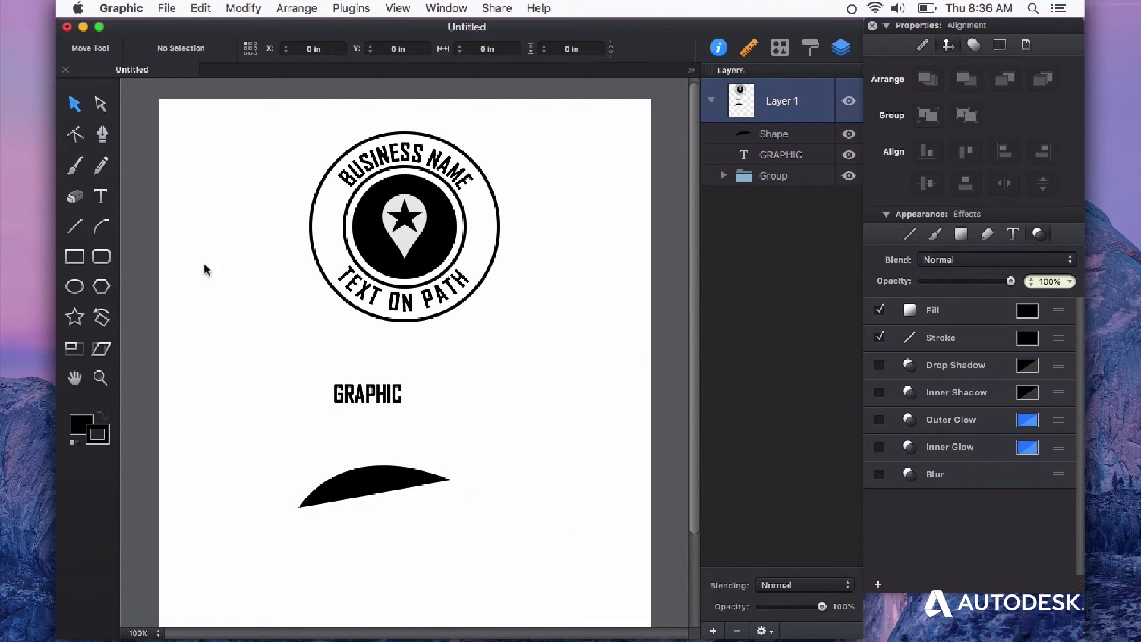
- Remove the arc's fill, give it a 3 pt stroke, and nudge it up and right
{"action": "left_click", "coordinate": [398, 479]}
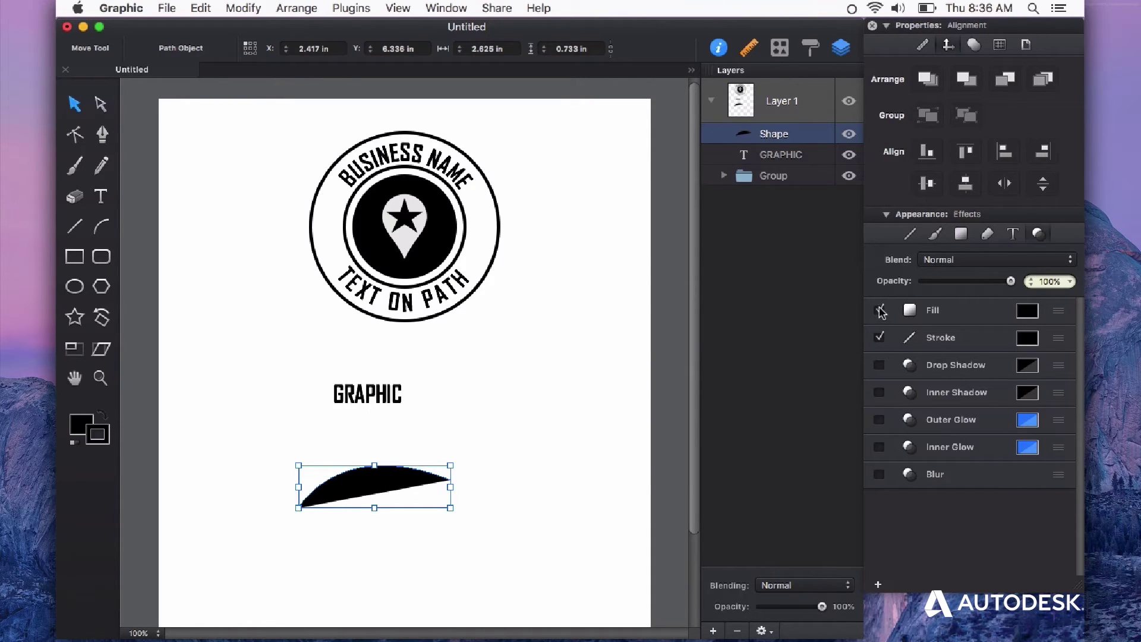
{"action": "left_click", "coordinate": [879, 310]}
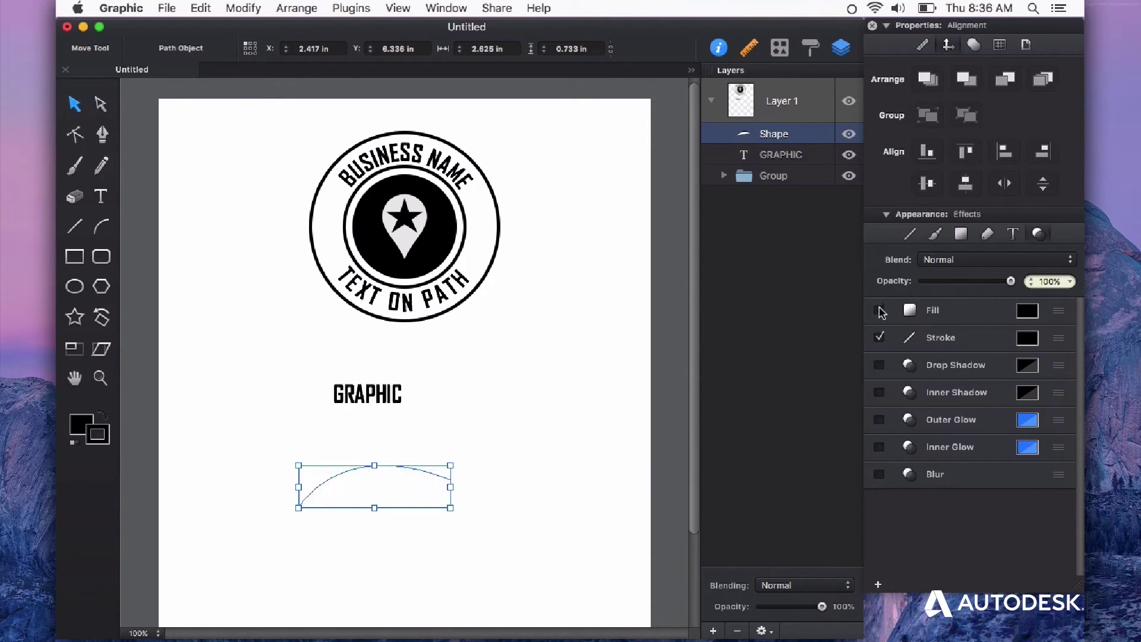
{"action": "left_click", "coordinate": [1063, 344]}
{"action": "left_click", "coordinate": [1021, 369]}
{"action": "left_click", "coordinate": [1021, 369]}
{"action": "left_click", "coordinate": [1021, 369]}
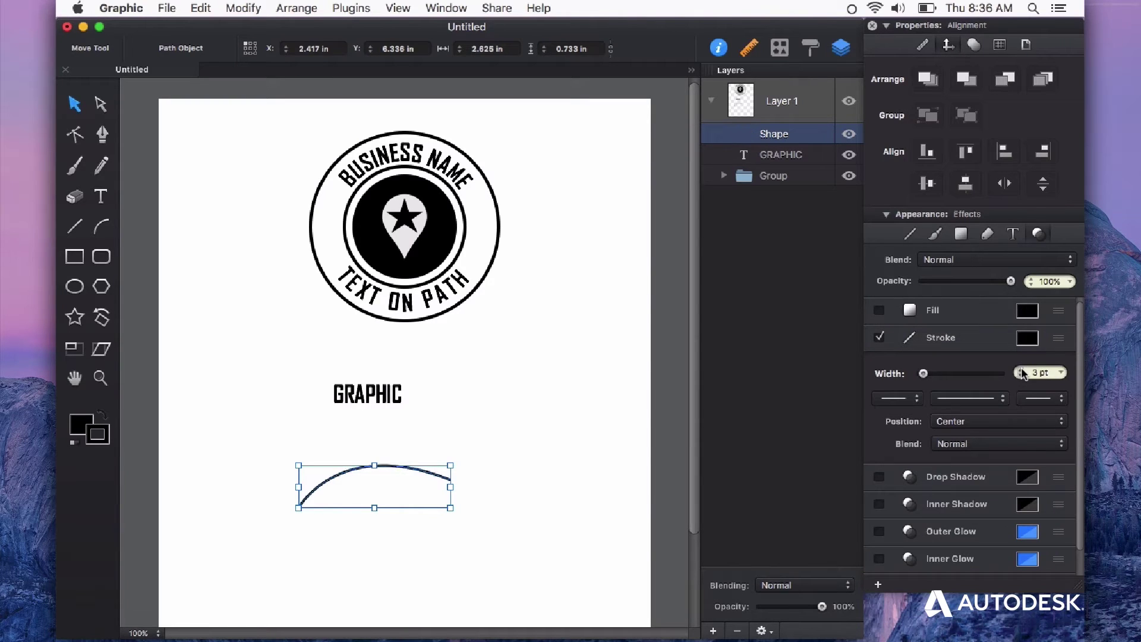
{"action": "left_click", "coordinate": [474, 519]}
{"action": "left_click_drag", "start_coordinate": [400, 473], "coordinate": [453, 450]}
{"action": "left_click", "coordinate": [456, 513]}
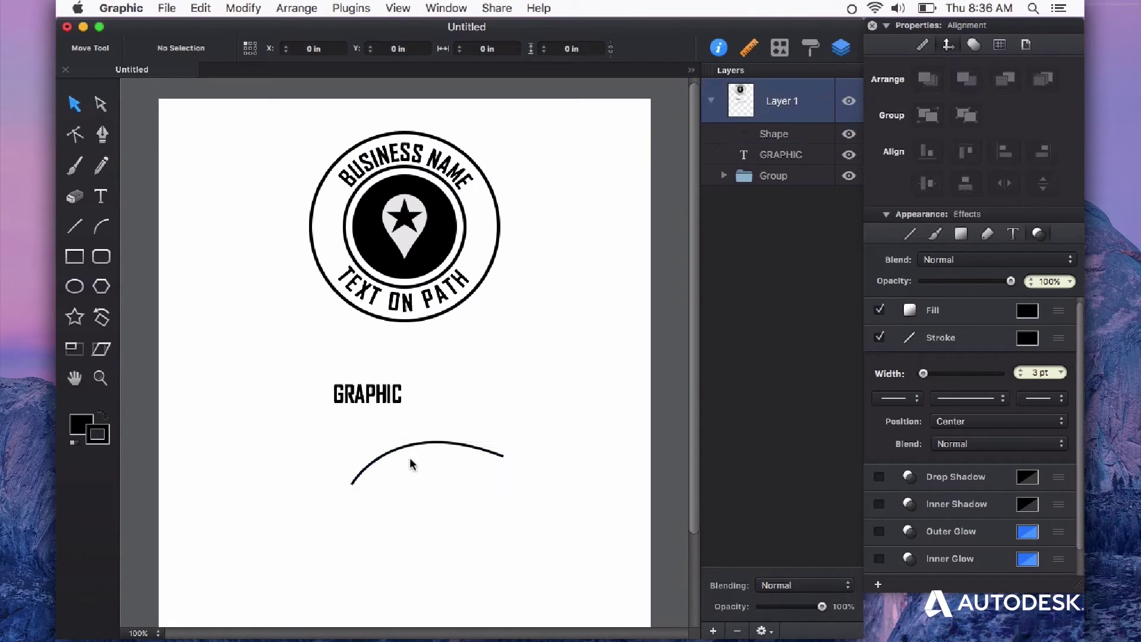
- Select GRAPHIC with the arc and apply Modify > Place Text on Path
{"action": "left_click", "coordinate": [376, 398]}
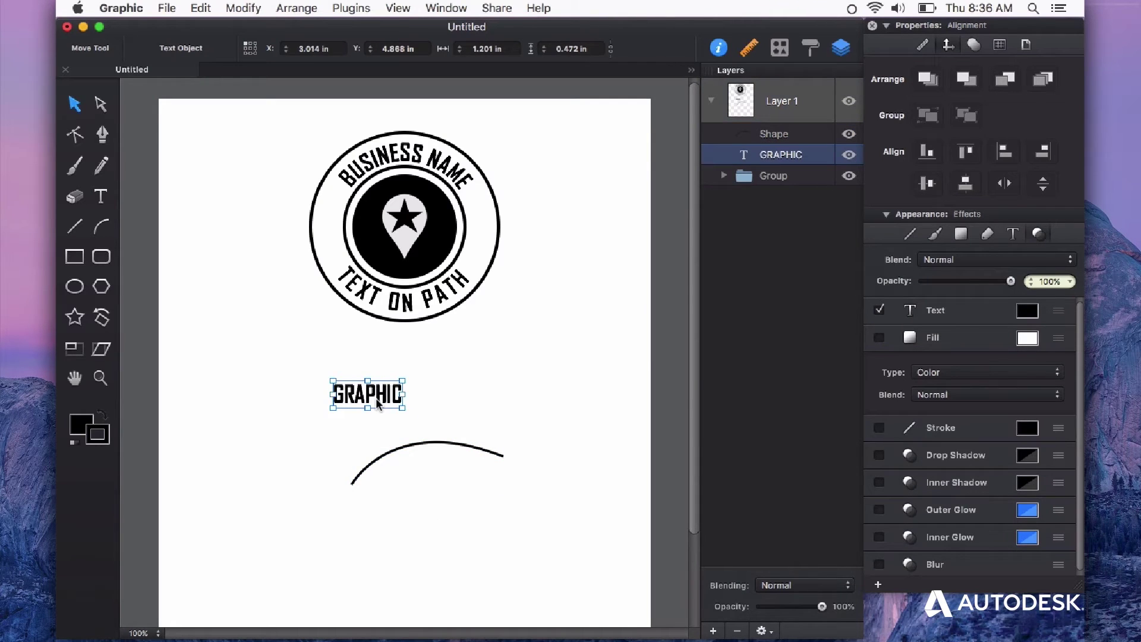
{"action": "left_click", "coordinate": [451, 447], "text": "shift"}
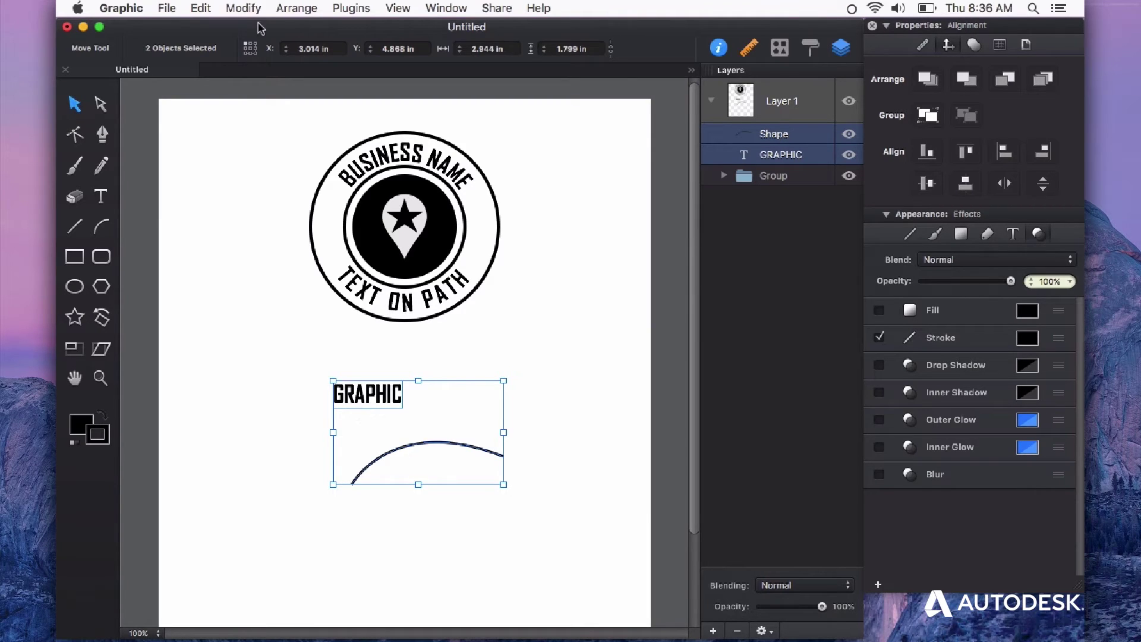
{"action": "left_click", "coordinate": [253, 11]}
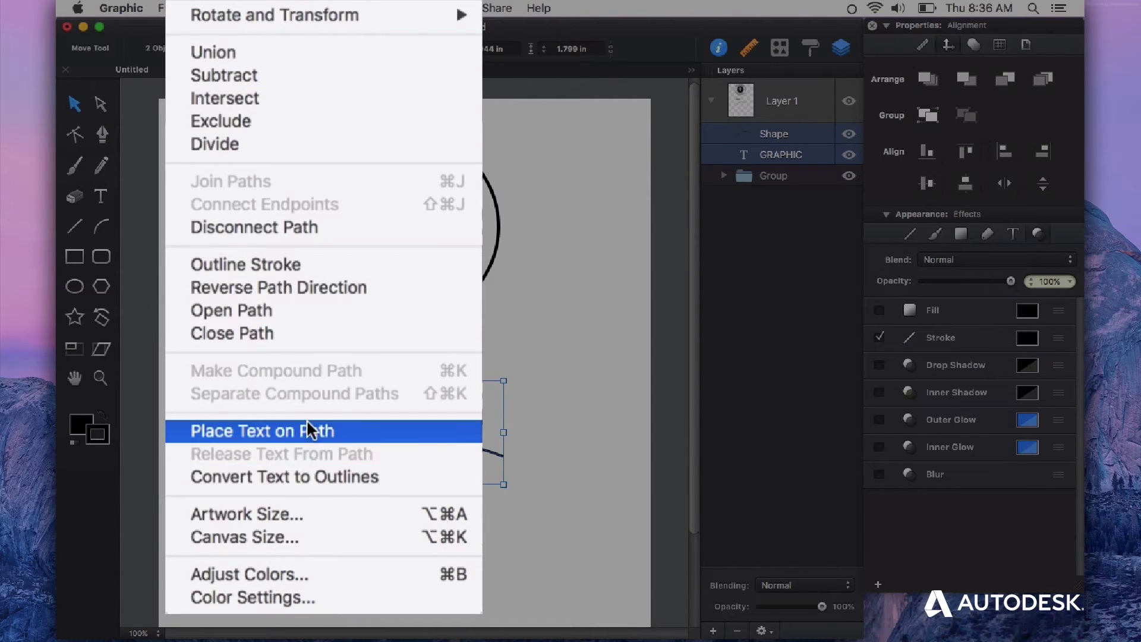
{"action": "left_click", "coordinate": [306, 419]}
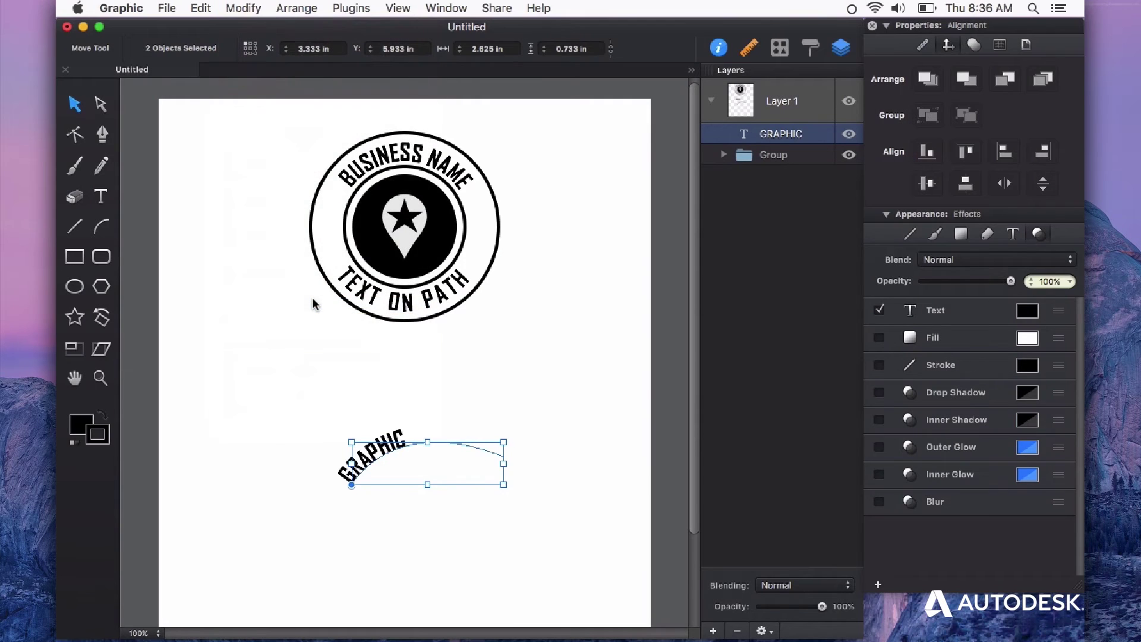
{"action": "left_click", "coordinate": [456, 547]}
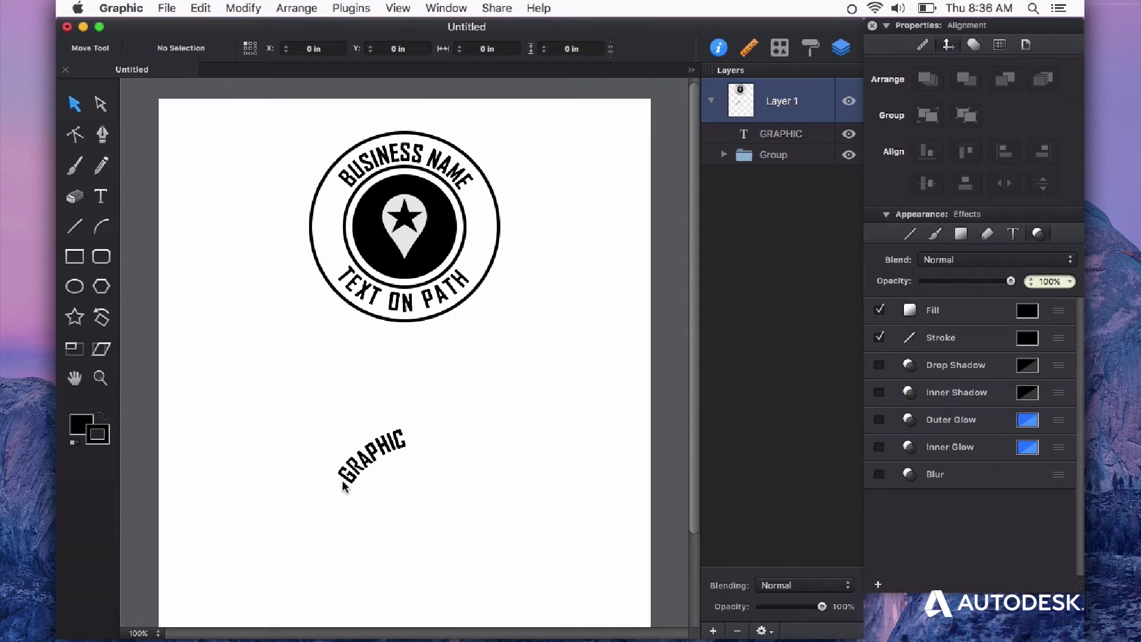
- Slide GRAPHIC along the arc to centre it at the top, then switch to Direct Selection
{"action": "left_click", "coordinate": [402, 450]}
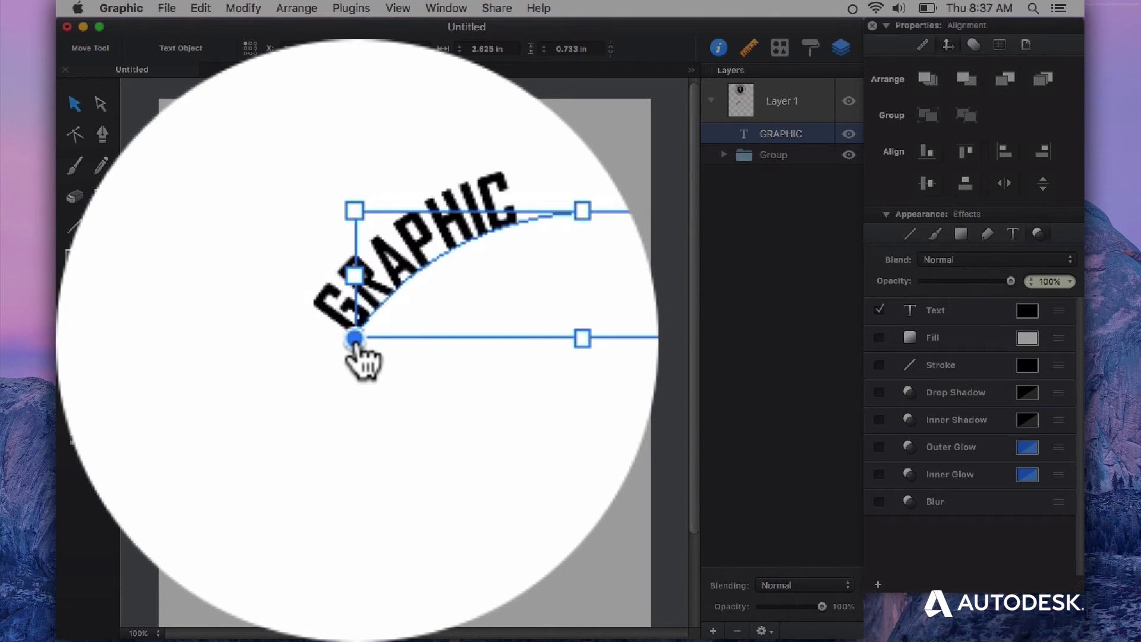
{"action": "left_click", "coordinate": [355, 338]}
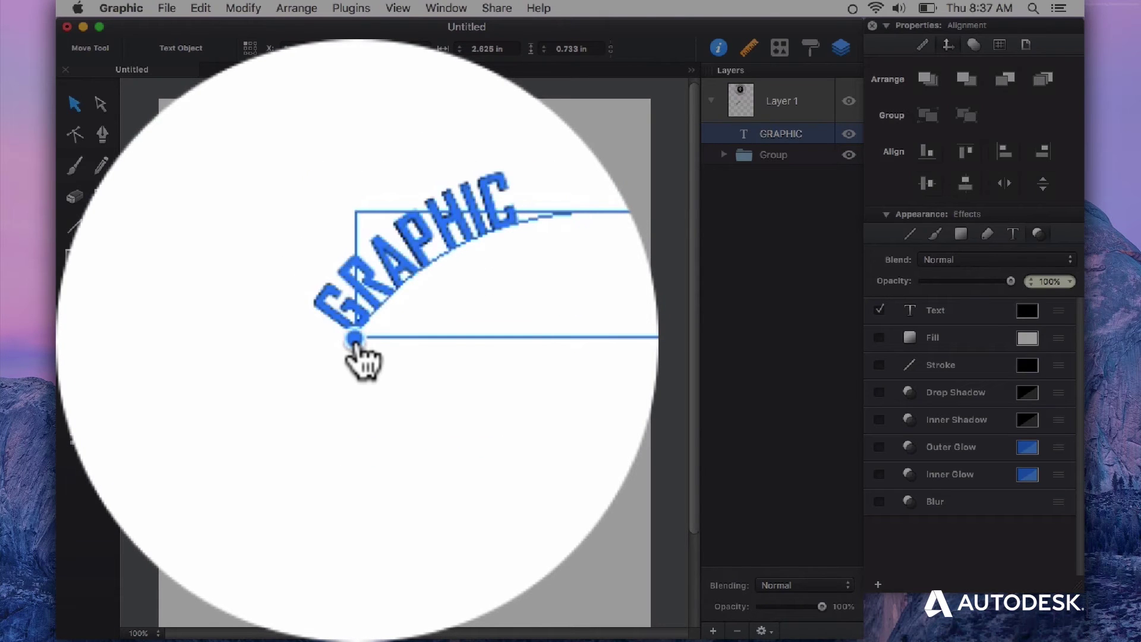
{"action": "left_click_drag", "start_coordinate": [356, 345], "coordinate": [383, 356]}
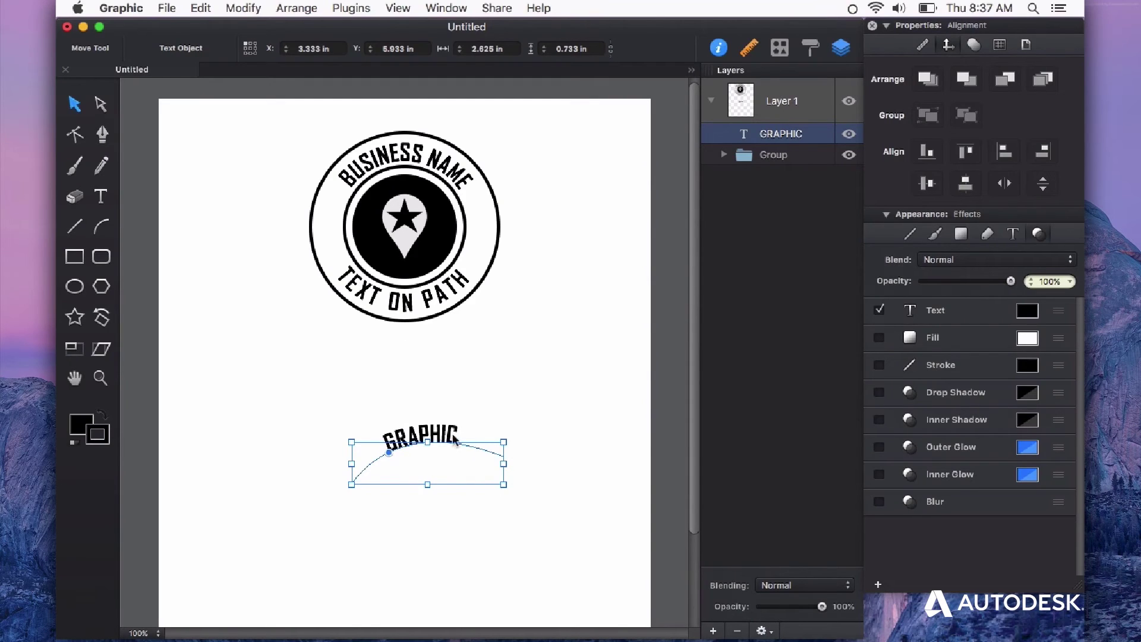
{"action": "left_click", "coordinate": [486, 517]}
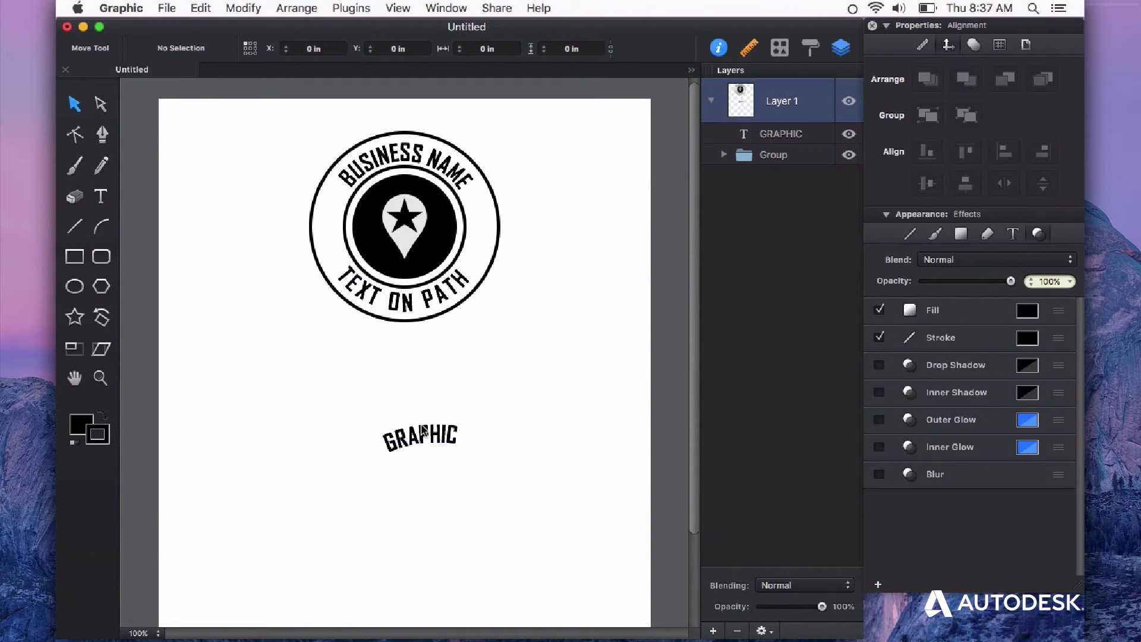
{"action": "key", "text": "super+z"}
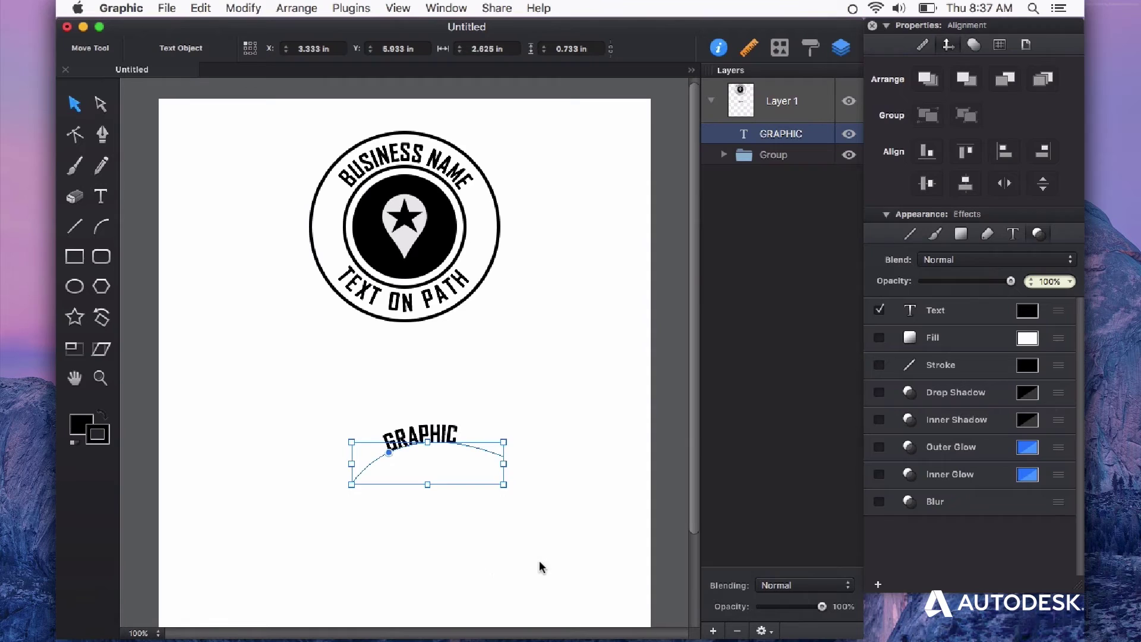
{"action": "key", "text": "a"}
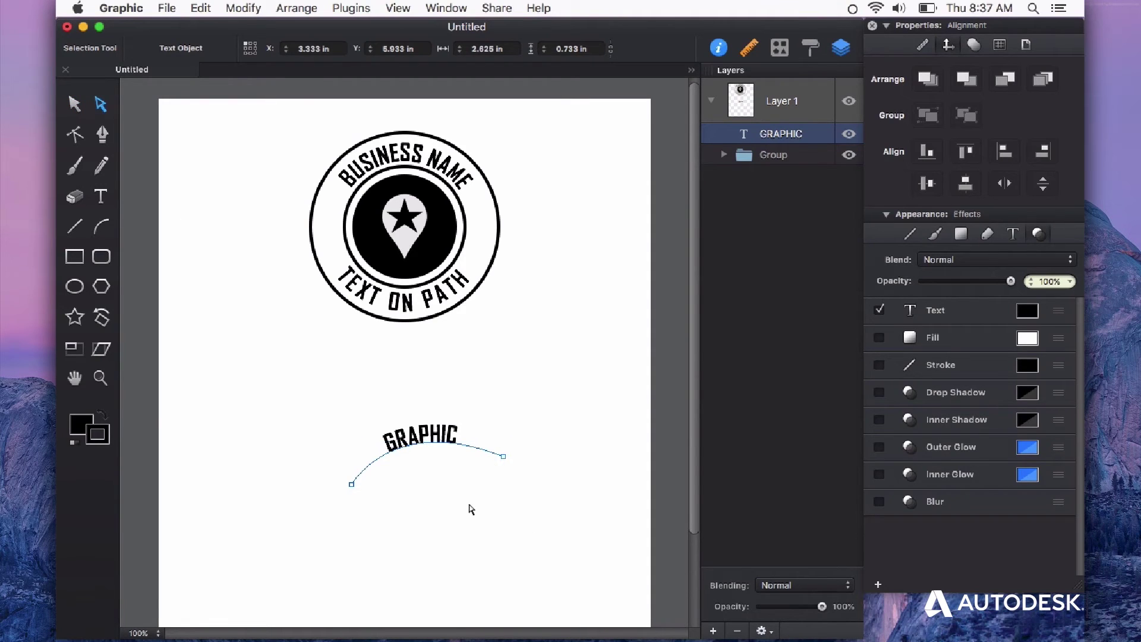
- Move the path's right anchor up and pull its handle down so the curve rises rightward
{"action": "left_click_drag", "start_coordinate": [504, 459], "coordinate": [516, 411]}
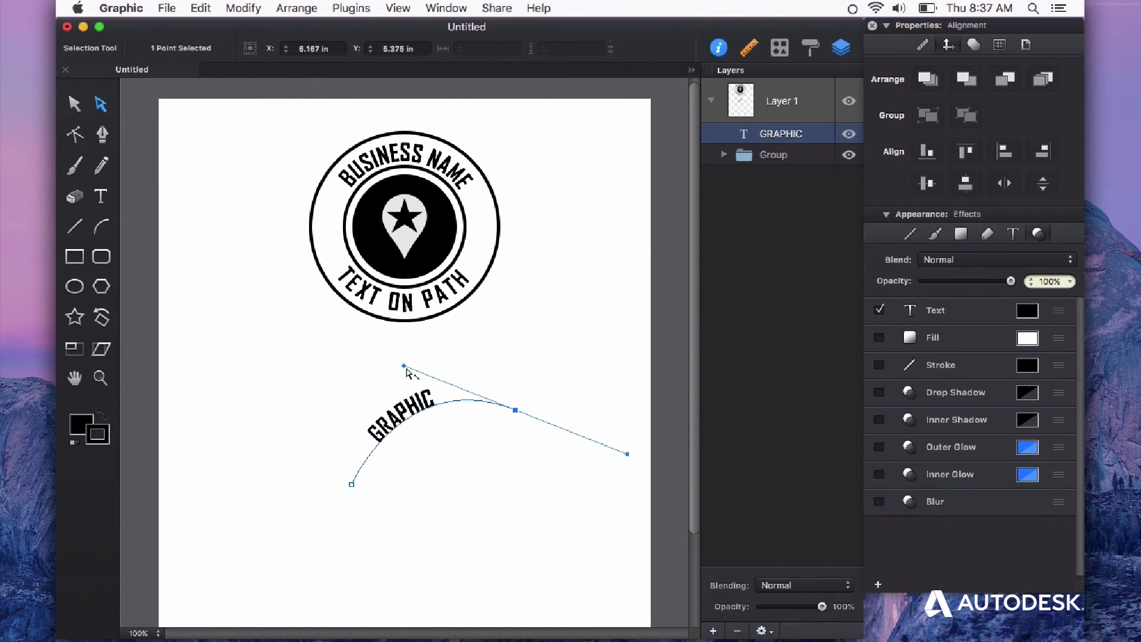
{"action": "left_click_drag", "start_coordinate": [406, 370], "coordinate": [398, 483]}
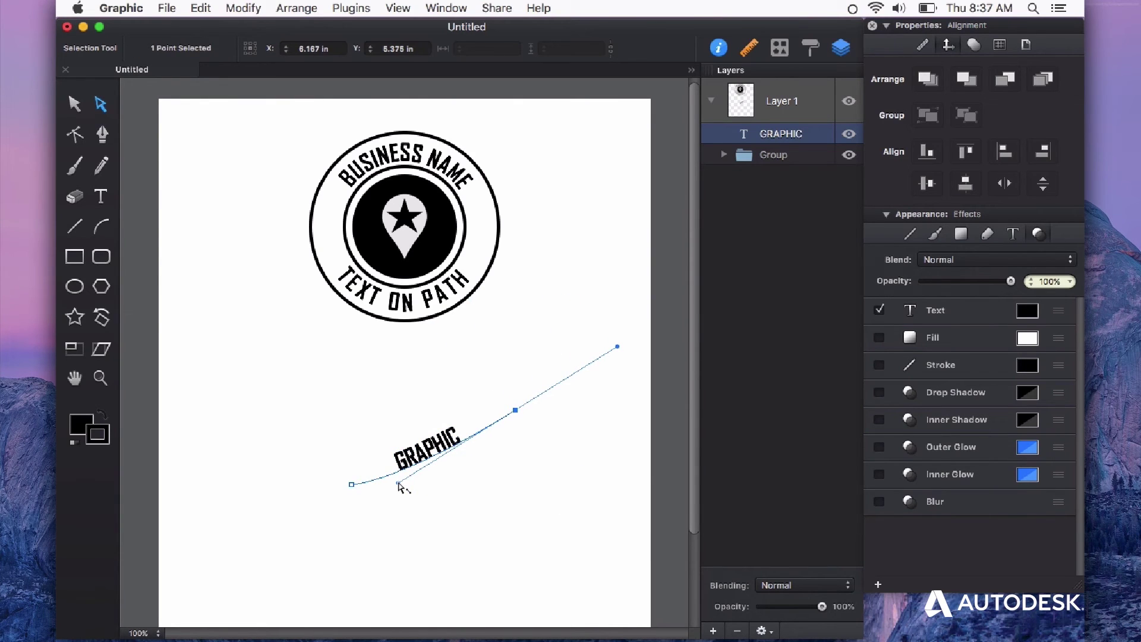
- Set the path text's letter spacing to 20 in the Text appearance settings
{"action": "left_click", "coordinate": [1013, 235]}
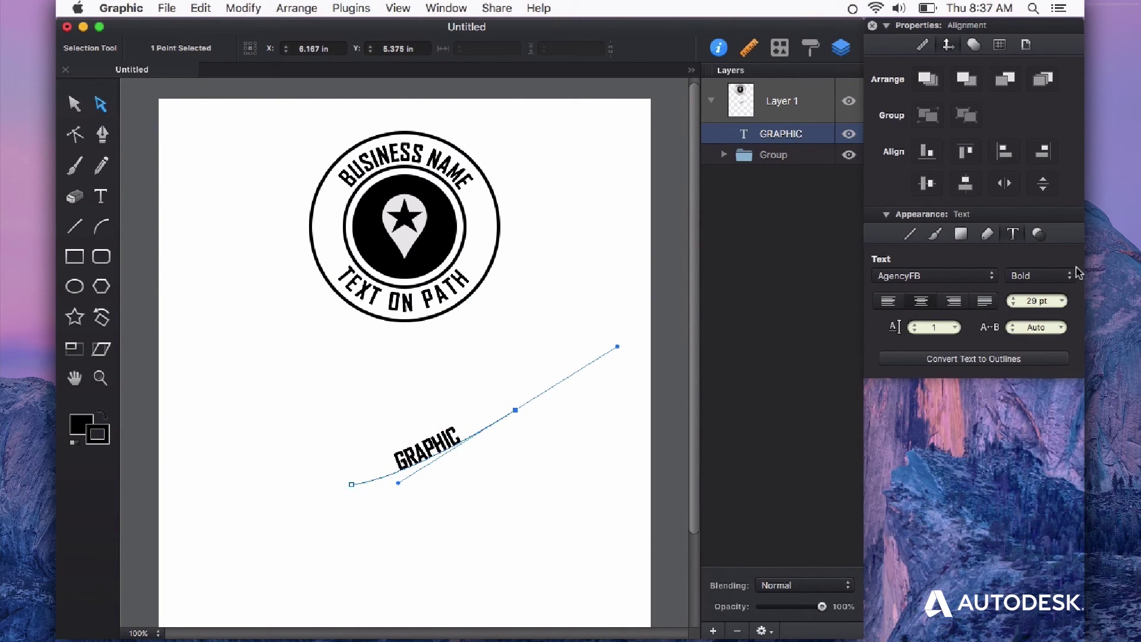
{"action": "left_click", "coordinate": [1057, 327]}
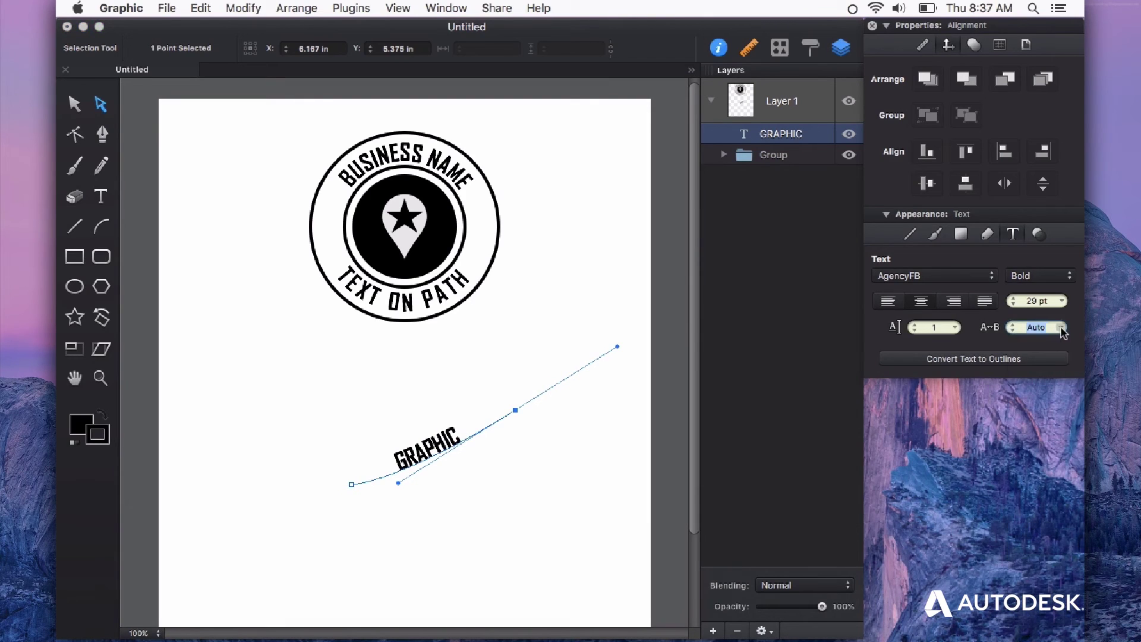
{"action": "left_click", "coordinate": [1062, 329]}
{"action": "left_click", "coordinate": [1044, 549]}
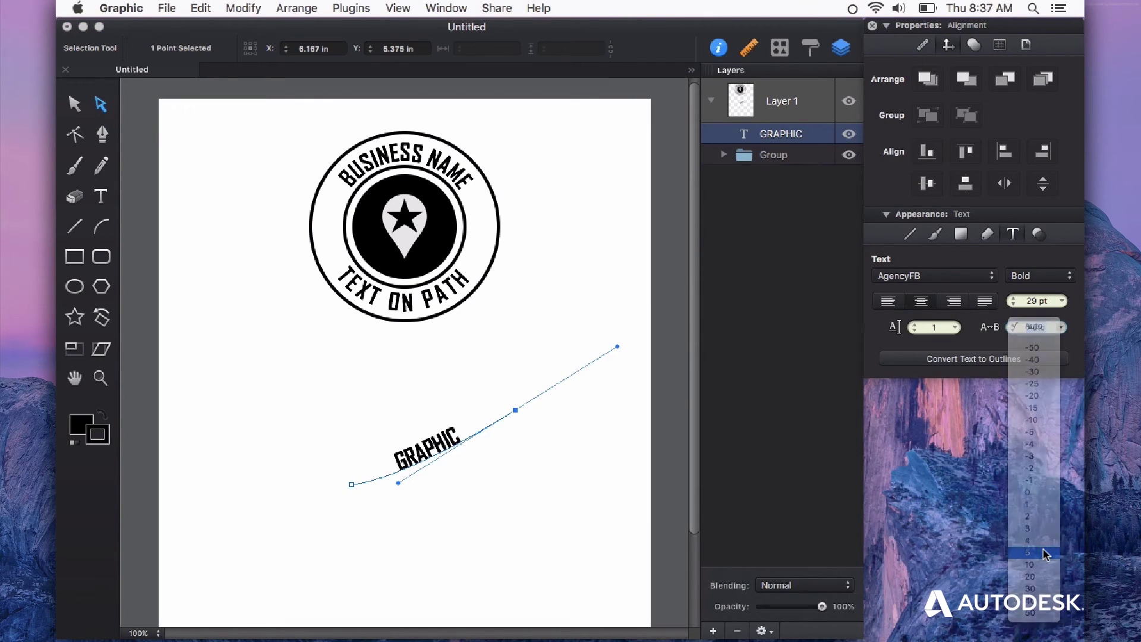
{"action": "left_click", "coordinate": [1062, 328]}
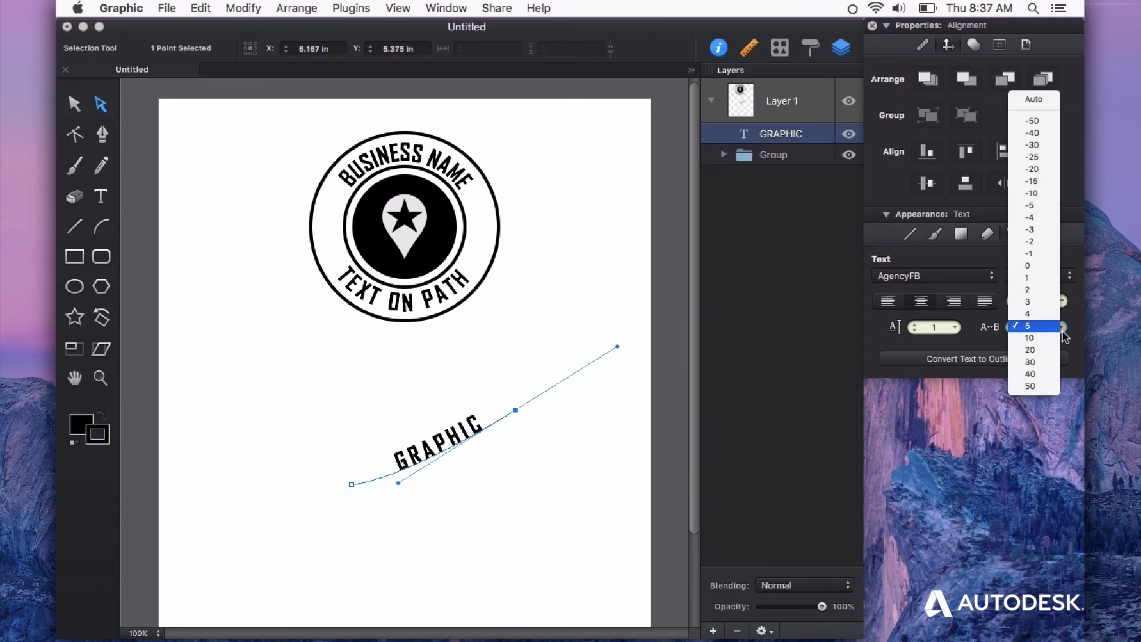
{"action": "left_click", "coordinate": [1045, 353]}
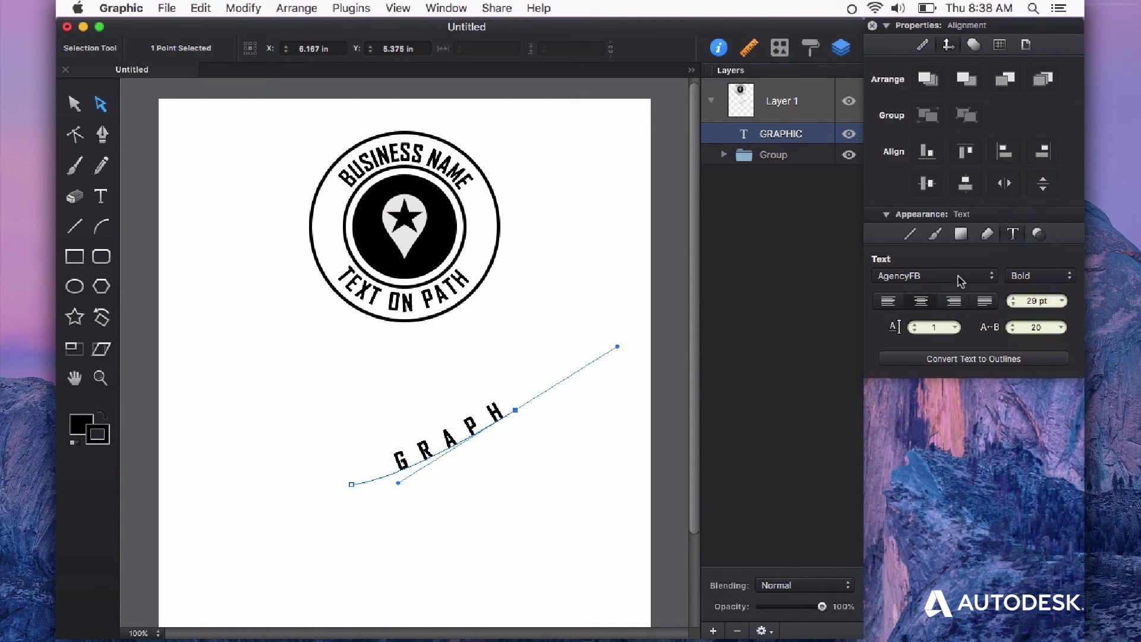
- Change the path text font to Arial Black and reshape the path into a shallow sag
{"action": "left_click", "coordinate": [930, 278]}
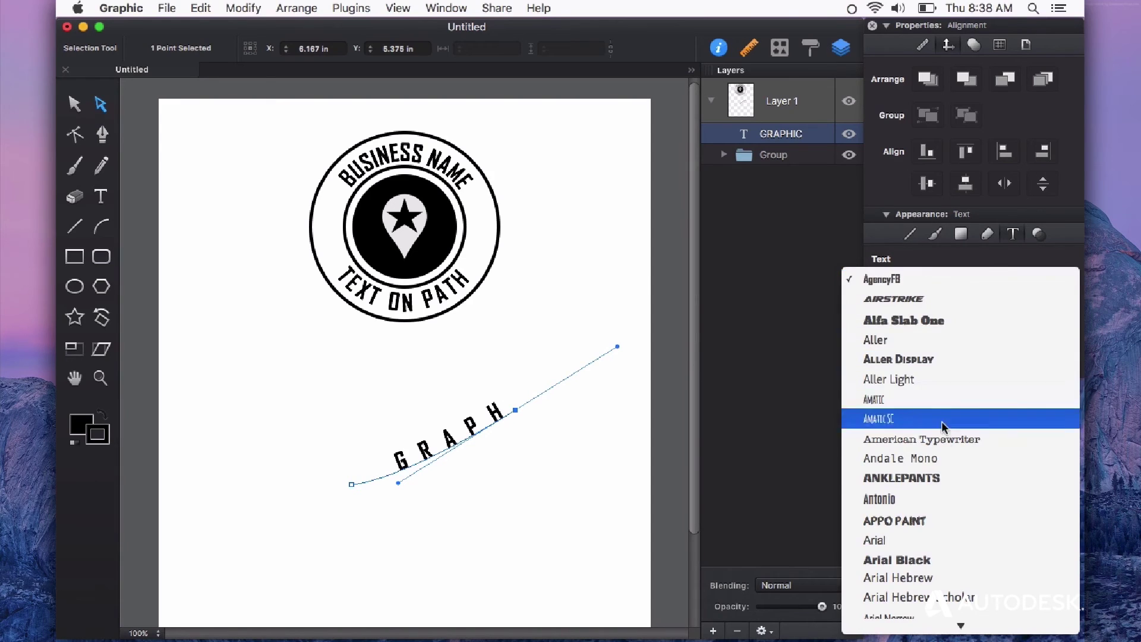
{"action": "left_click", "coordinate": [949, 483]}
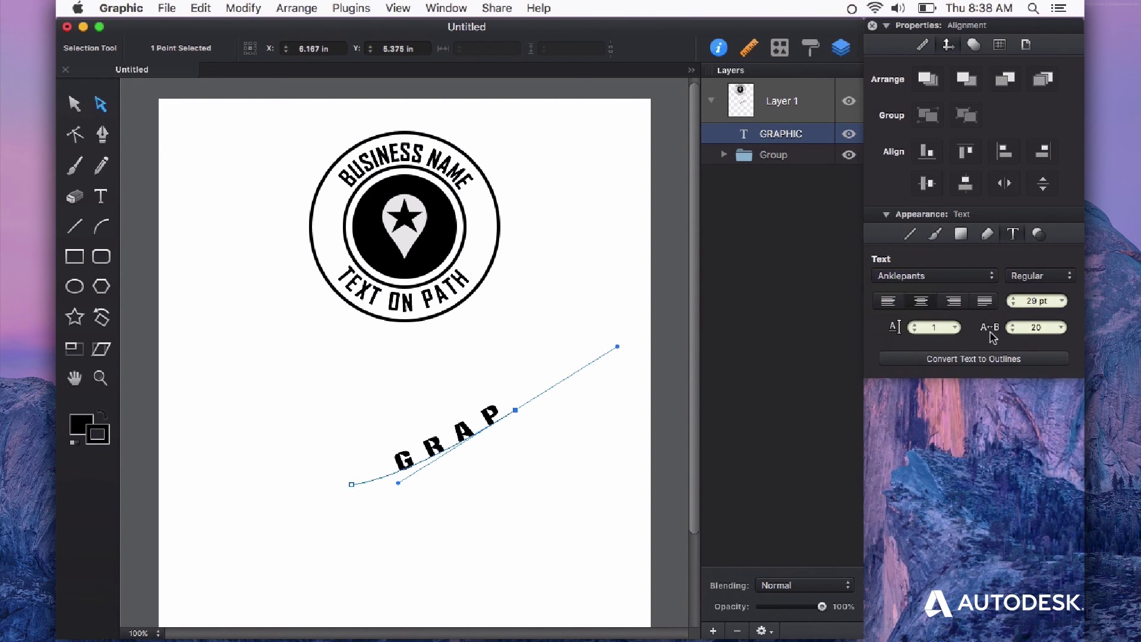
{"action": "left_click", "coordinate": [950, 281]}
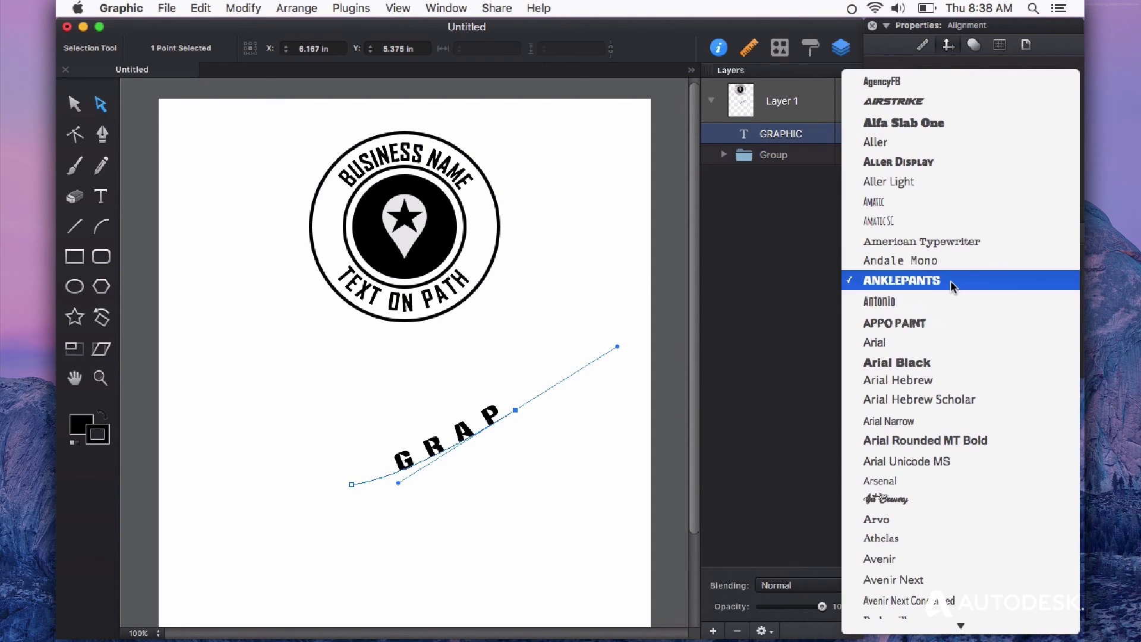
{"action": "scroll", "coordinate": [951, 366], "scroll_direction": "down", "scroll_amount": 1}
{"action": "left_click", "coordinate": [951, 365]}
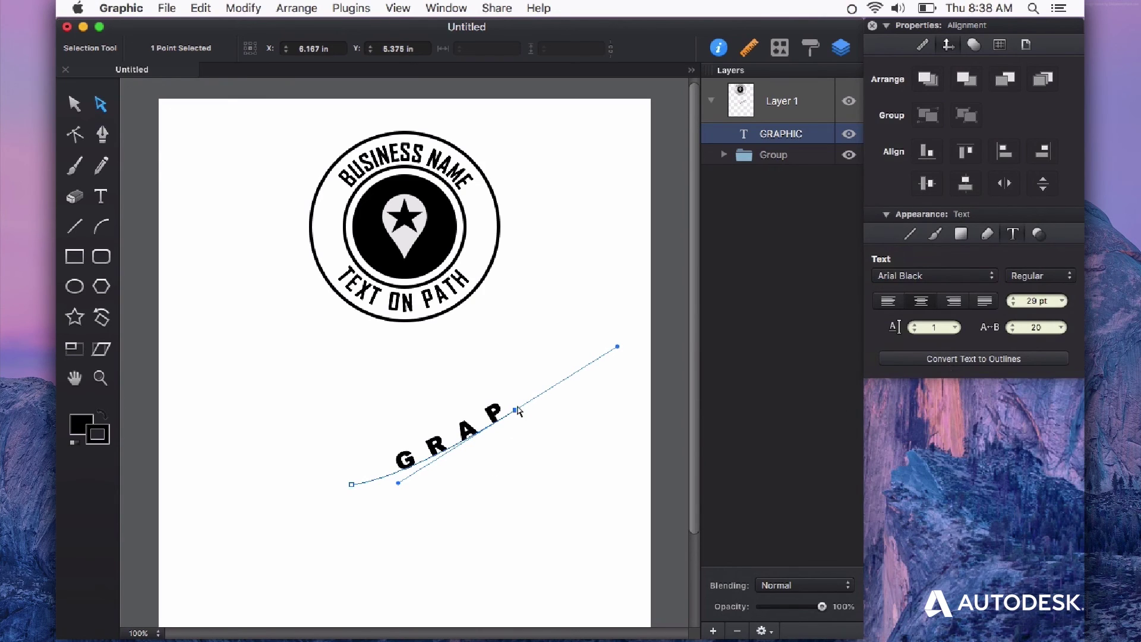
{"action": "left_click_drag", "start_coordinate": [516, 410], "coordinate": [559, 453]}
{"action": "key", "text": "v"}
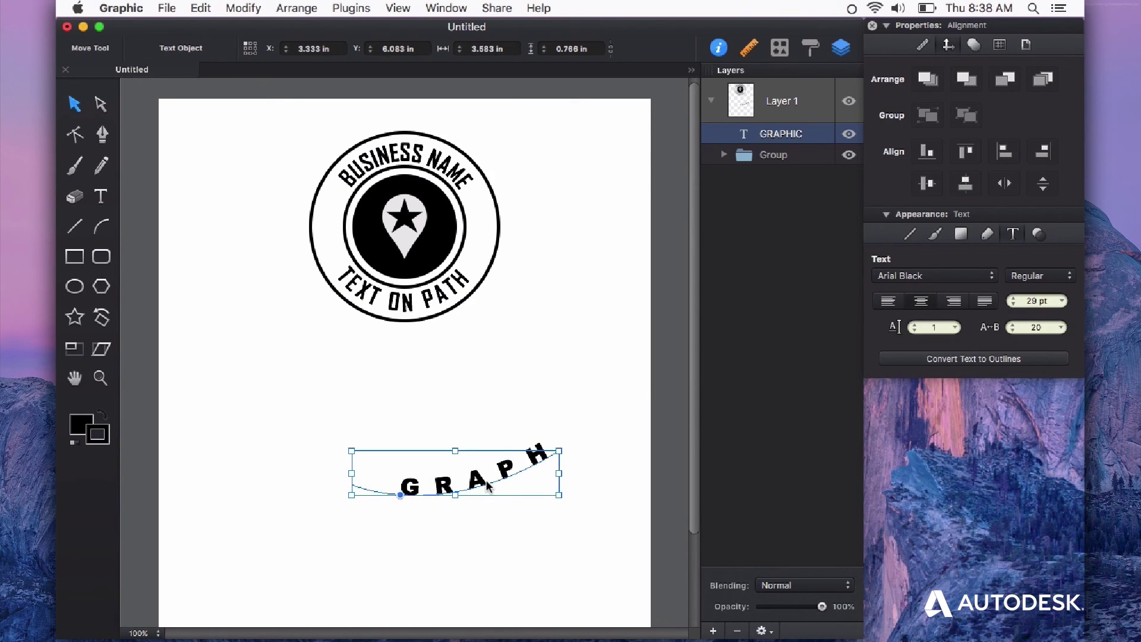
- Replace the path text GRAPHIC with 'EDIT' and move it up just below the badge
{"action": "double_click", "coordinate": [487, 483]}
{"action": "key", "text": "super+a"}
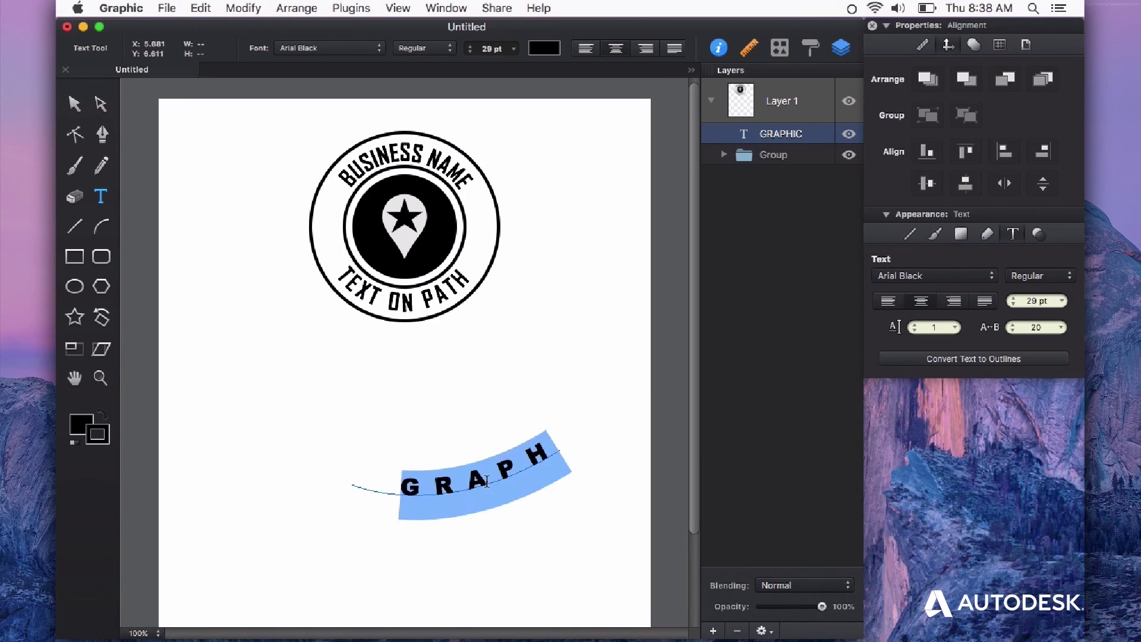
{"action": "key", "text": "BackSpace"}
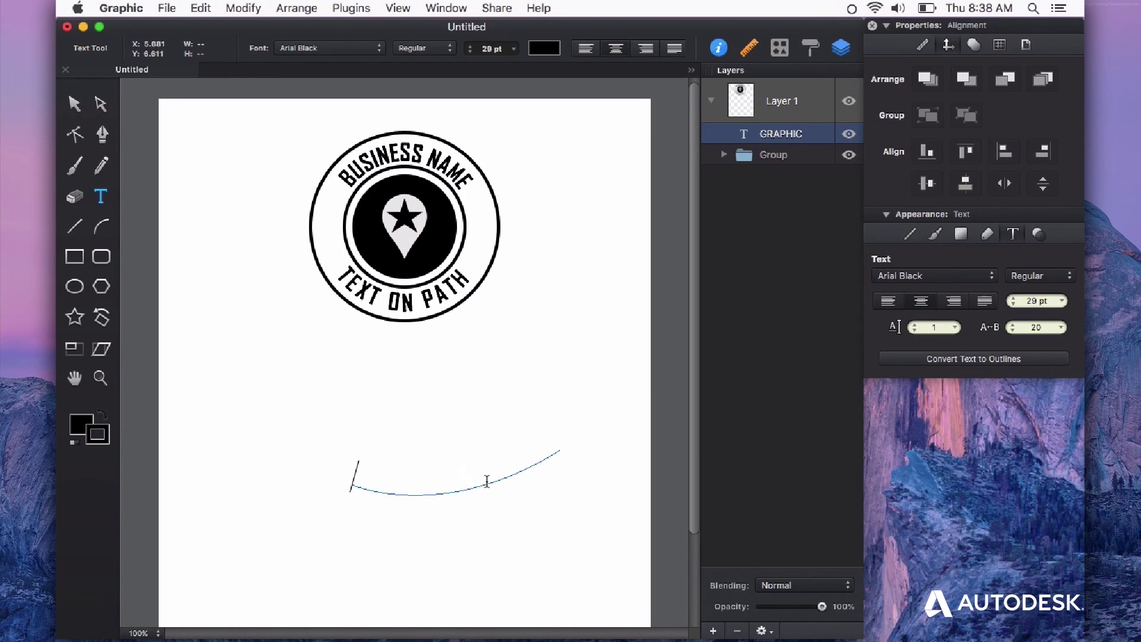
{"action": "type", "text": "EDIT"}
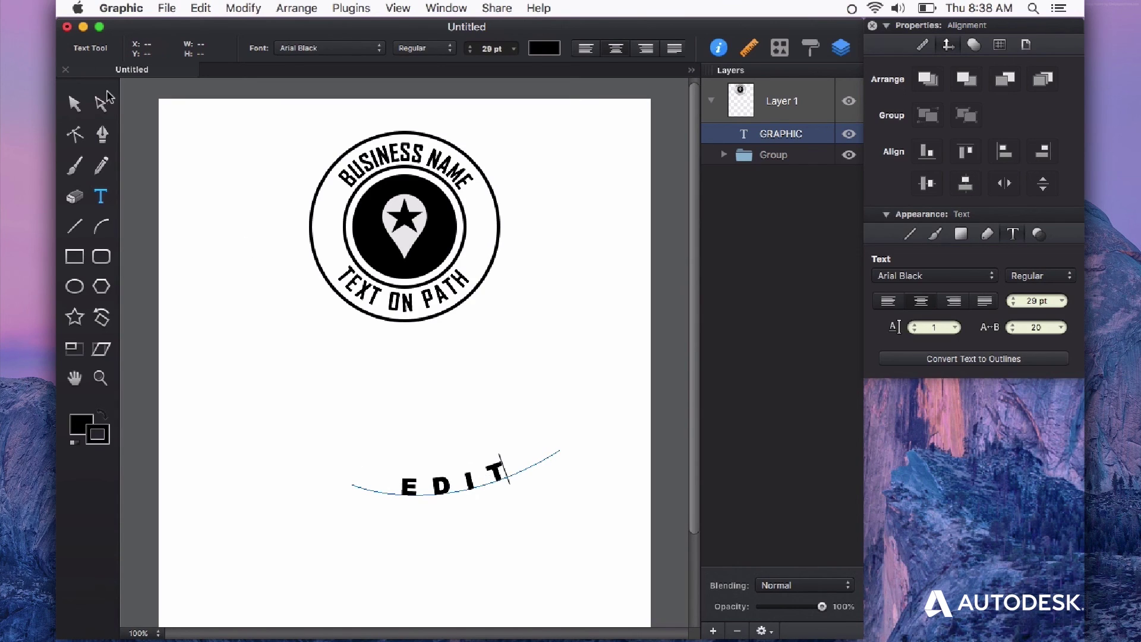
{"action": "key", "text": "Escape"}
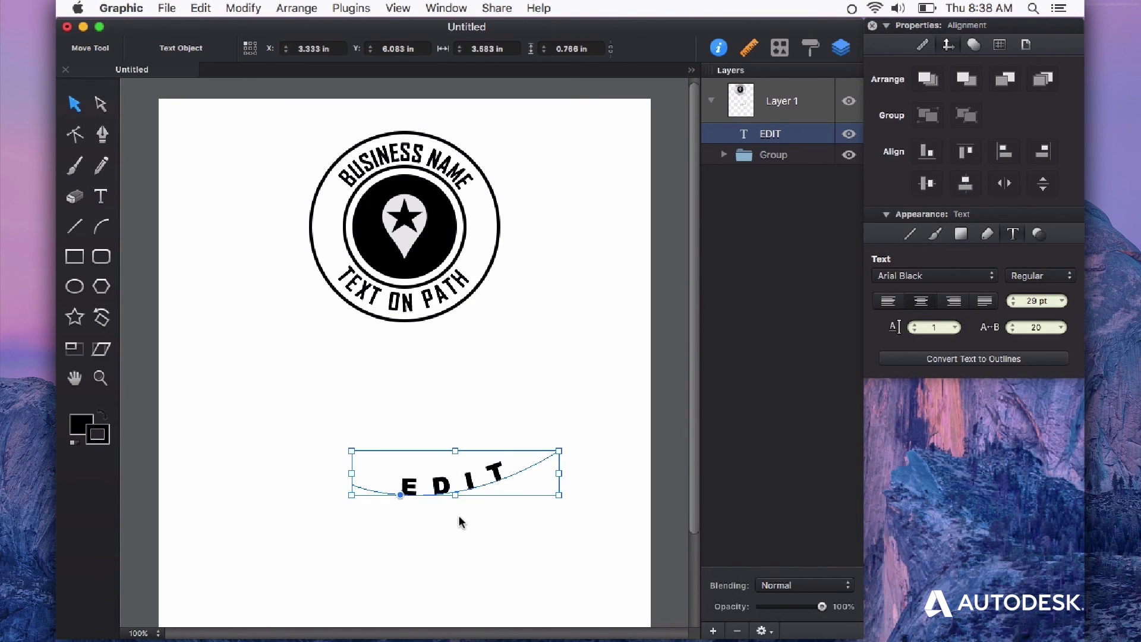
{"action": "left_click_drag", "start_coordinate": [482, 475], "coordinate": [442, 417]}
{"action": "left_click", "coordinate": [440, 511]}
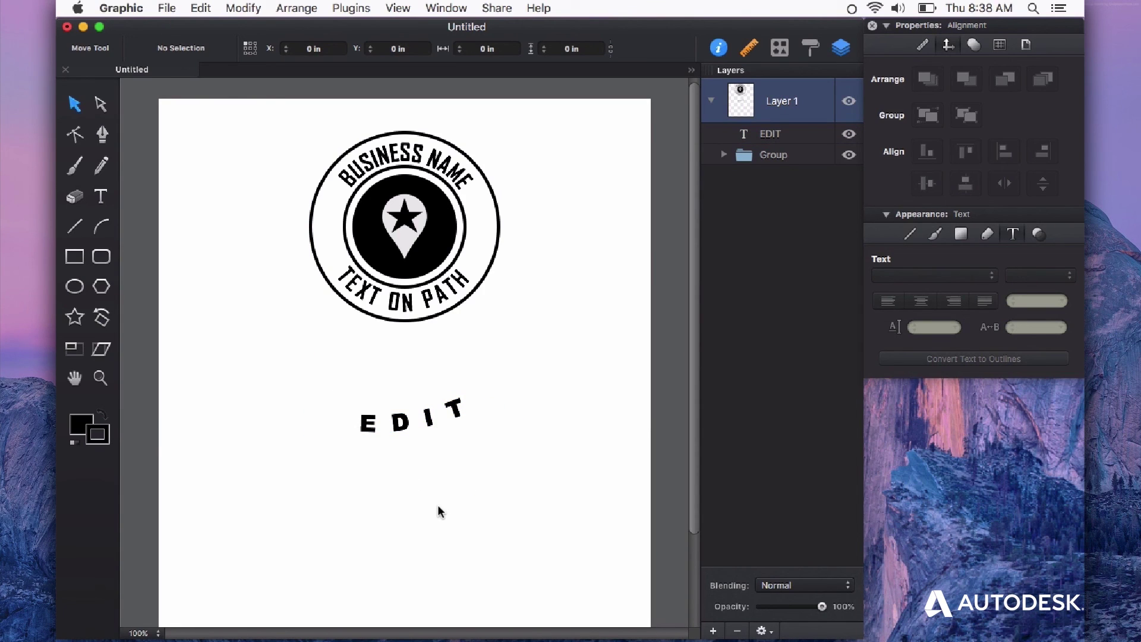